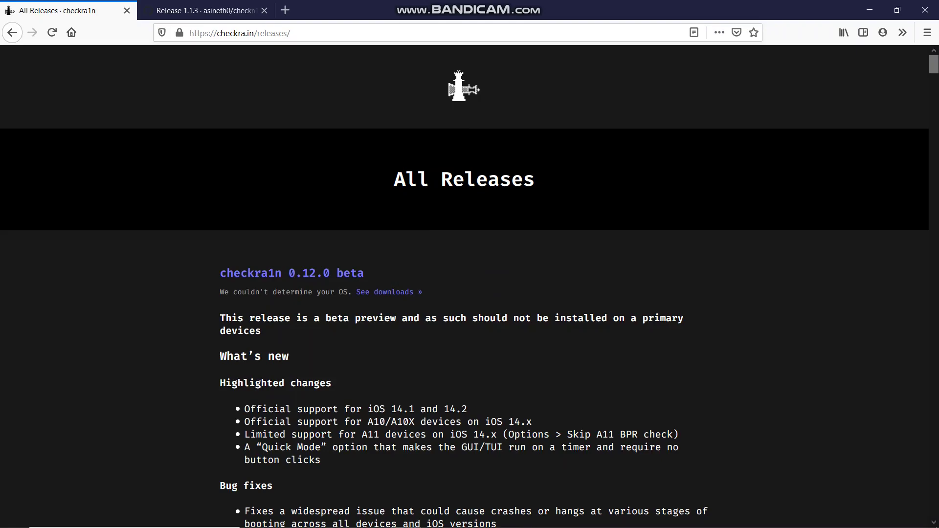
left_click_drag(294, 33, 188, 33)
left_click(420, 245)
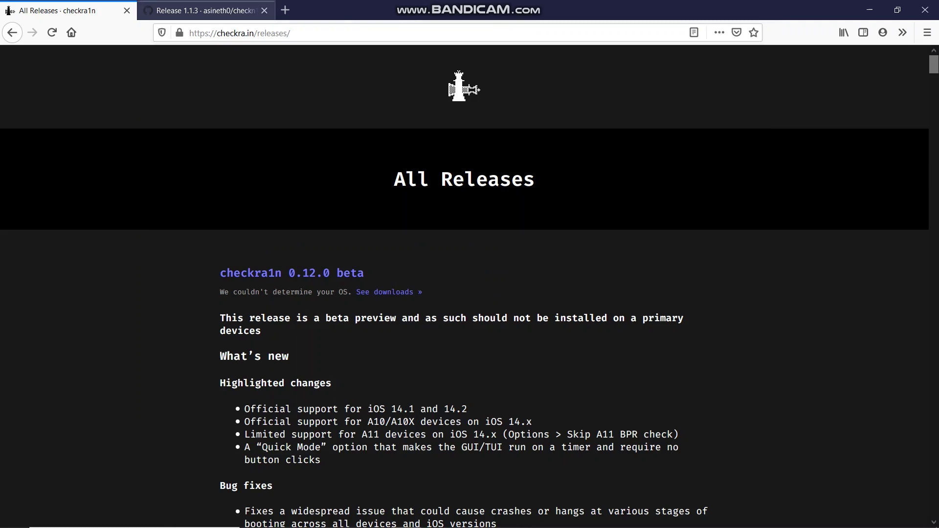
left_click(206, 10)
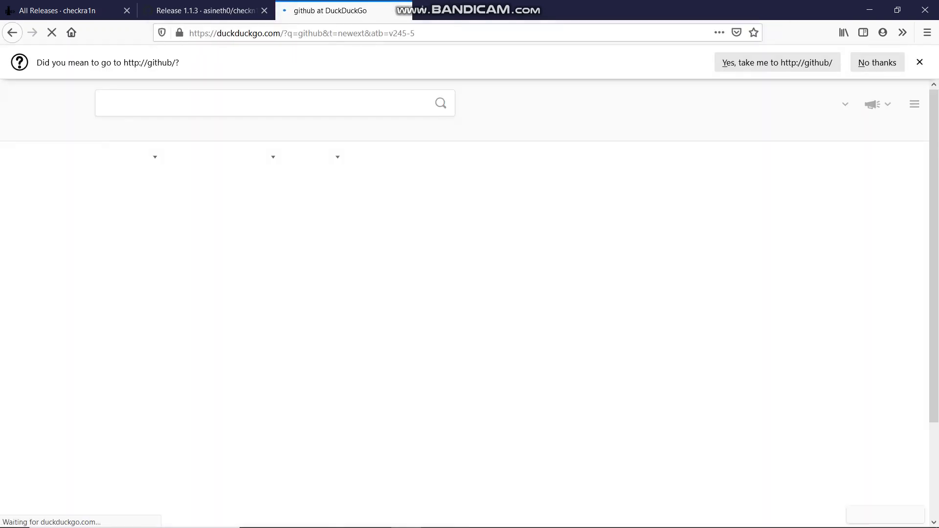
Open the GitHub website and search its repositories for checkn1x
left_click(227, 188)
type("/checkn1")
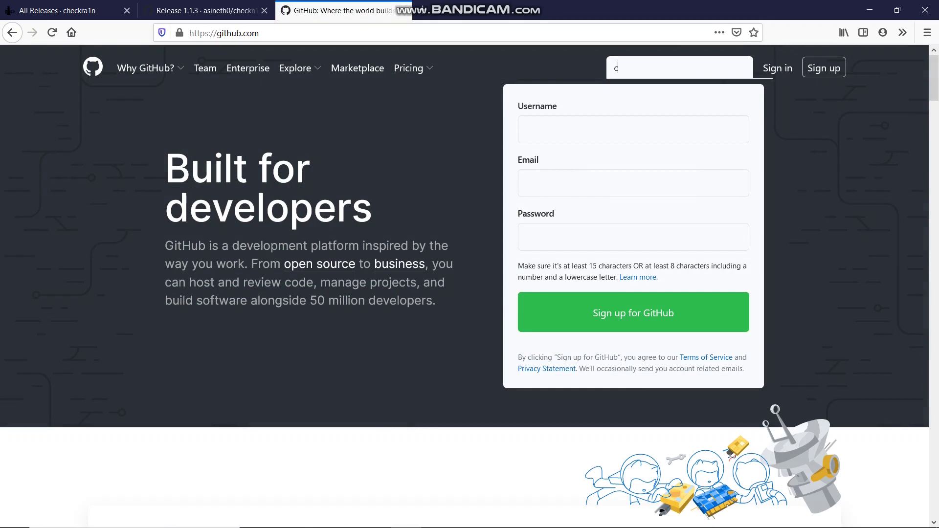
type("x")
key("Return")
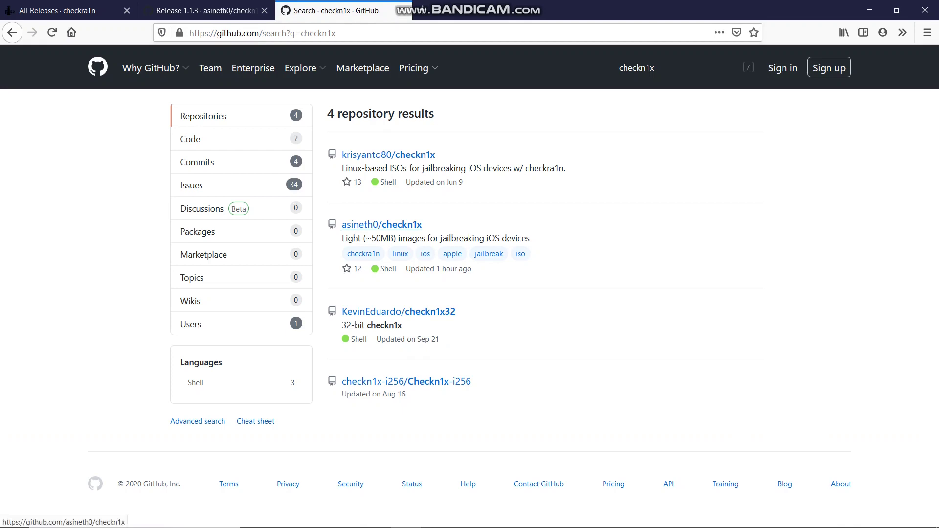
Open the asineth0/checkn1x repository and go through its tags to the 1.1.3 release page
left_click(381, 224)
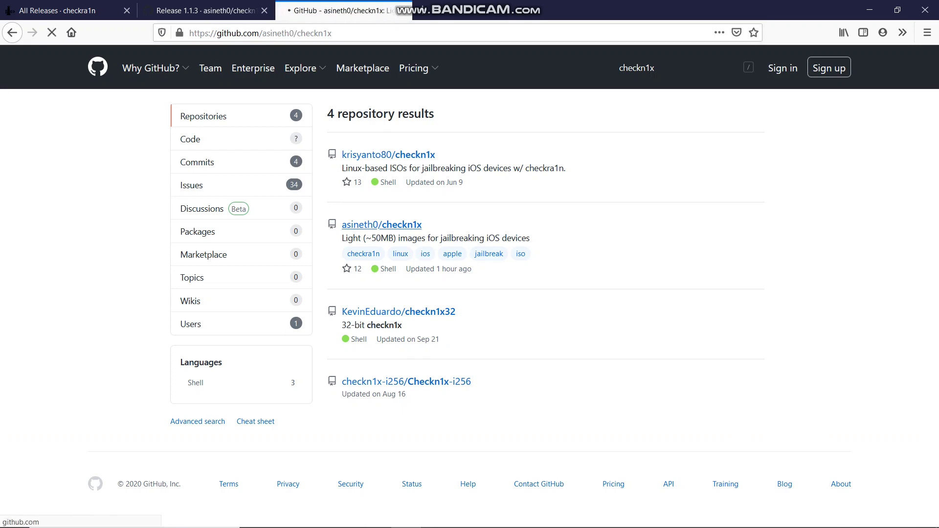
left_click(250, 306)
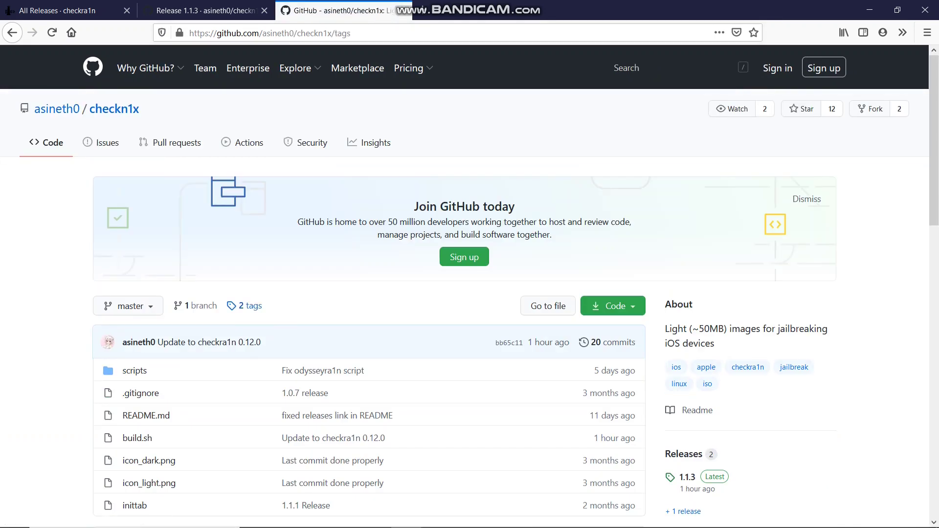
left_click(117, 259)
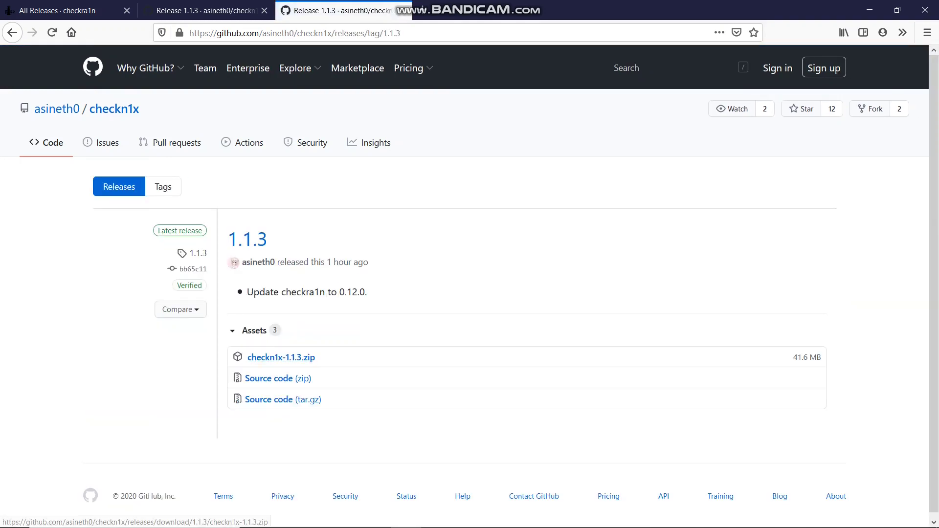
left_click_drag(248, 293, 360, 292)
left_click(361, 293)
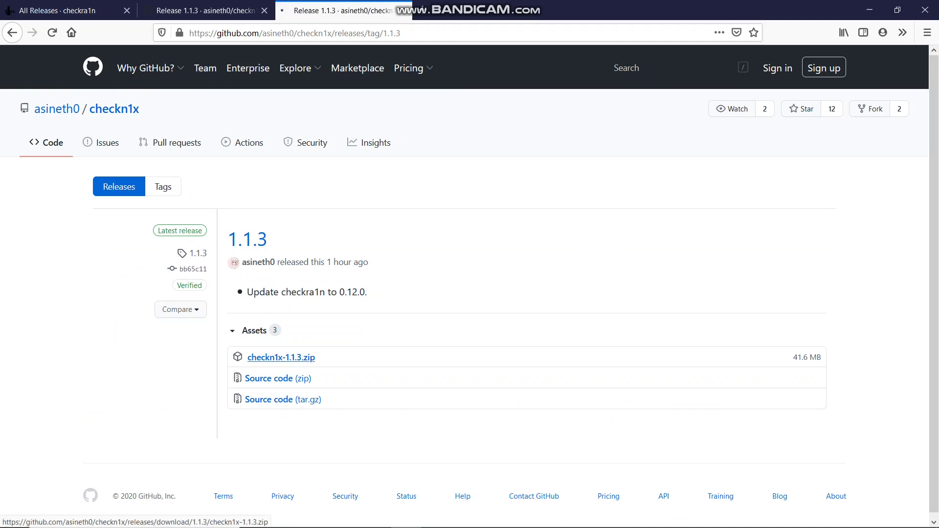
Download checkn1x-1.1.3.zip from the release assets, choosing to save the file
left_click(281, 358)
left_click(380, 292)
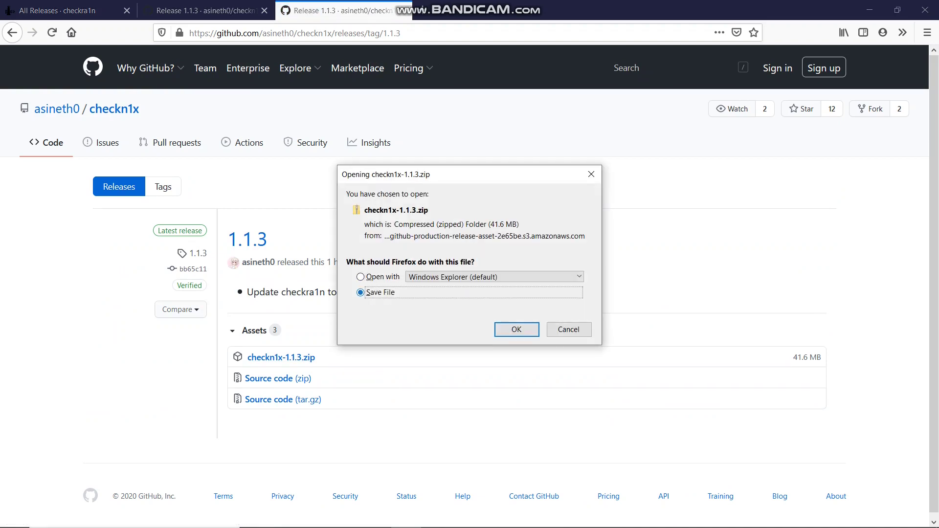
left_click(516, 330)
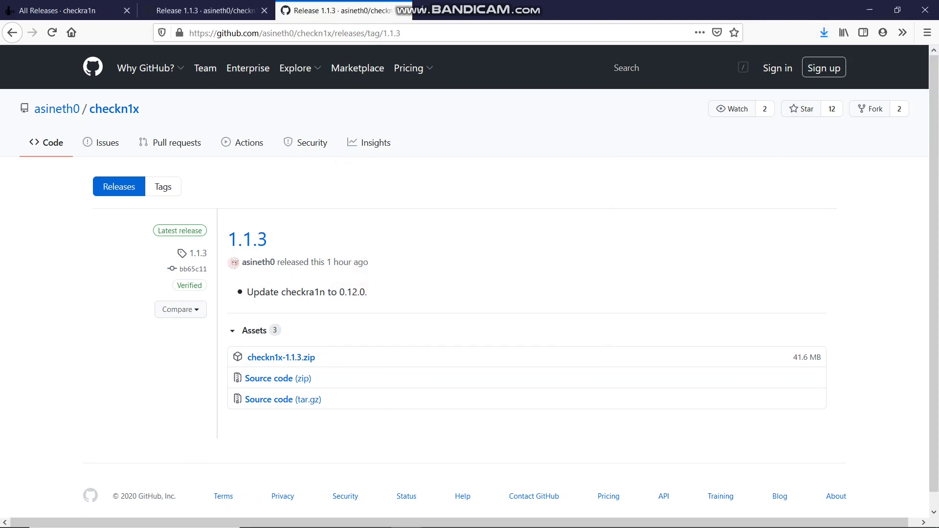
Shrink the browser window and place the downloaded checkn1x-1.1.3.zip on the desktop
left_click(896, 10)
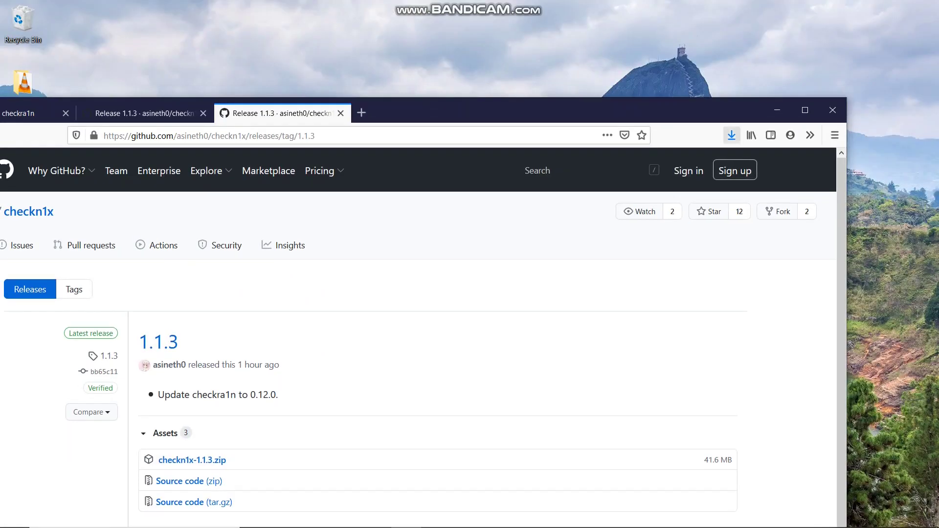
left_click(731, 135)
left_click_drag(488, 167, 766, 24)
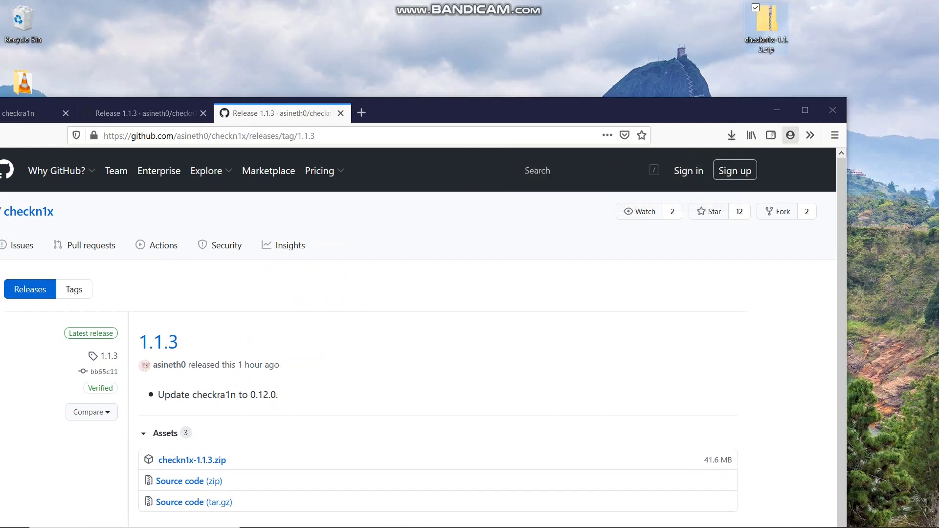
Search the web for balena etcher, view the Windows download on its official page, and close the browser
left_click(361, 113)
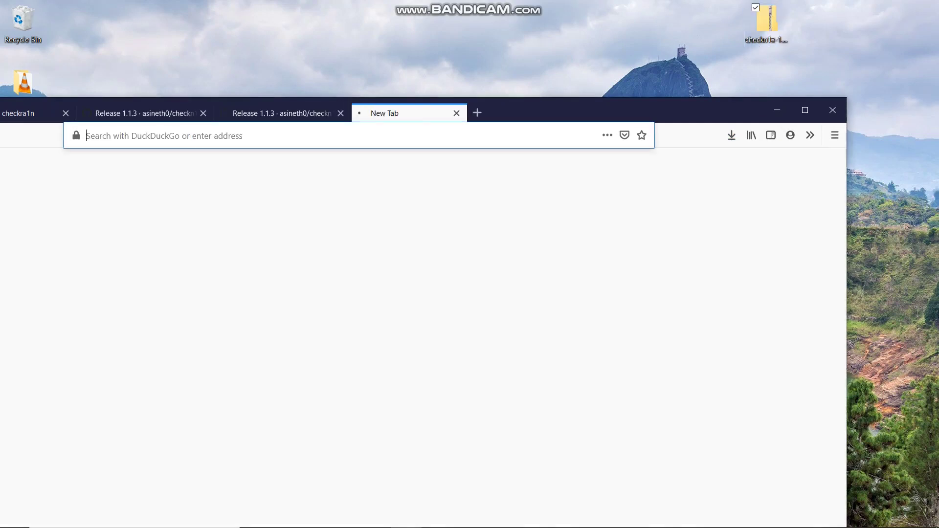
type("balena etcher")
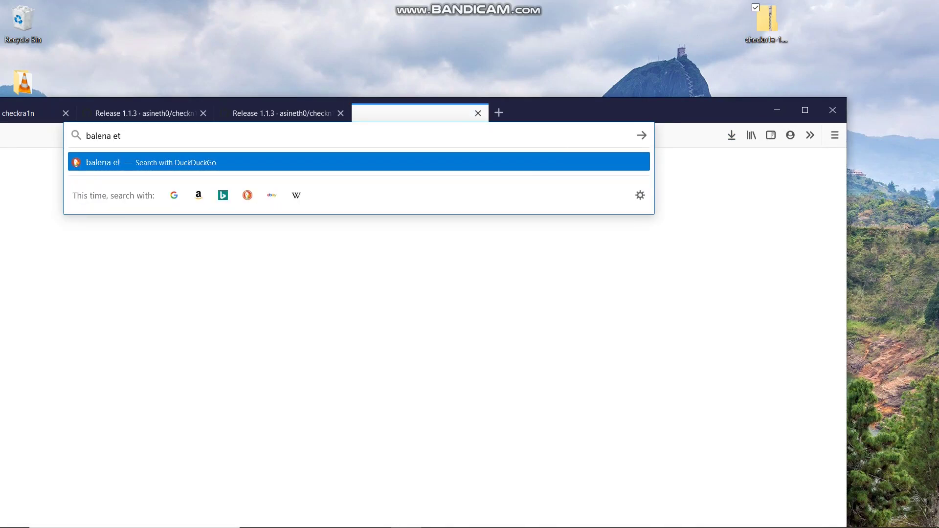
key("Return")
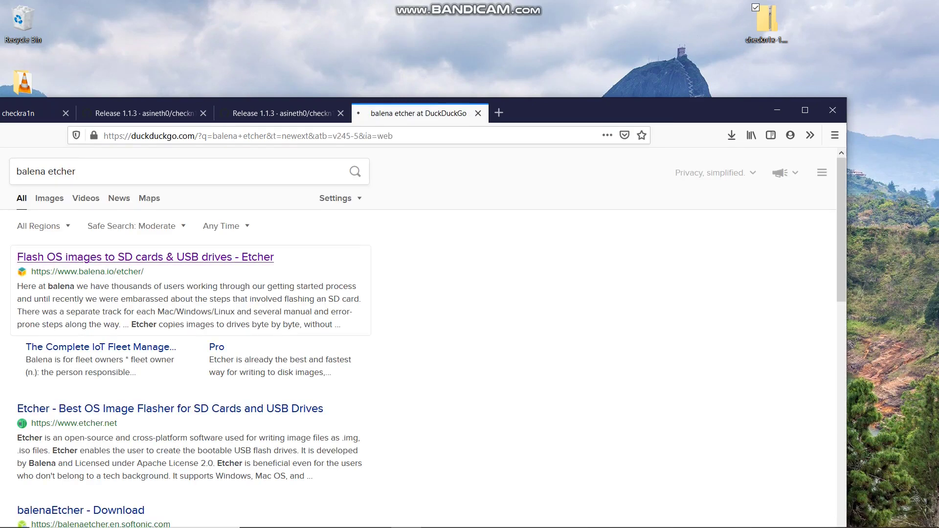
scroll(418, 337, "down", 3)
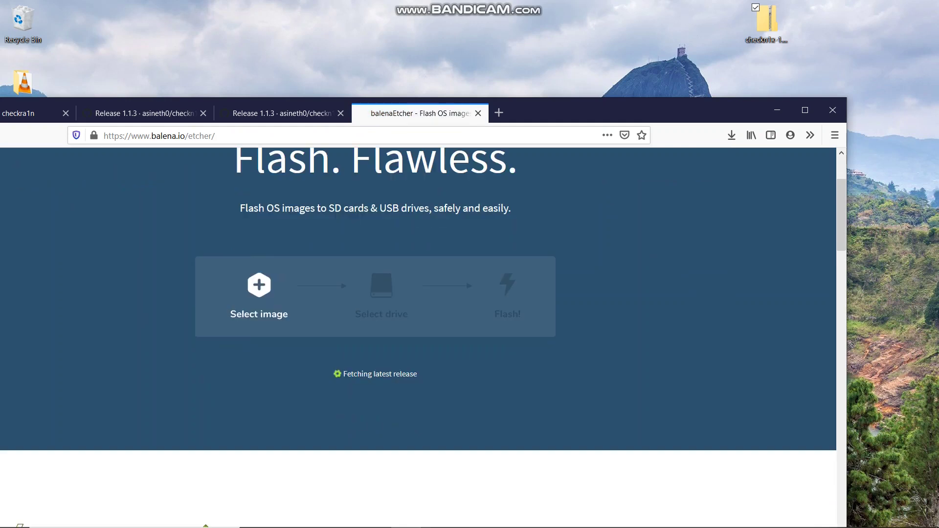
scroll(418, 338, "up", 3)
scroll(418, 337, "down", 4)
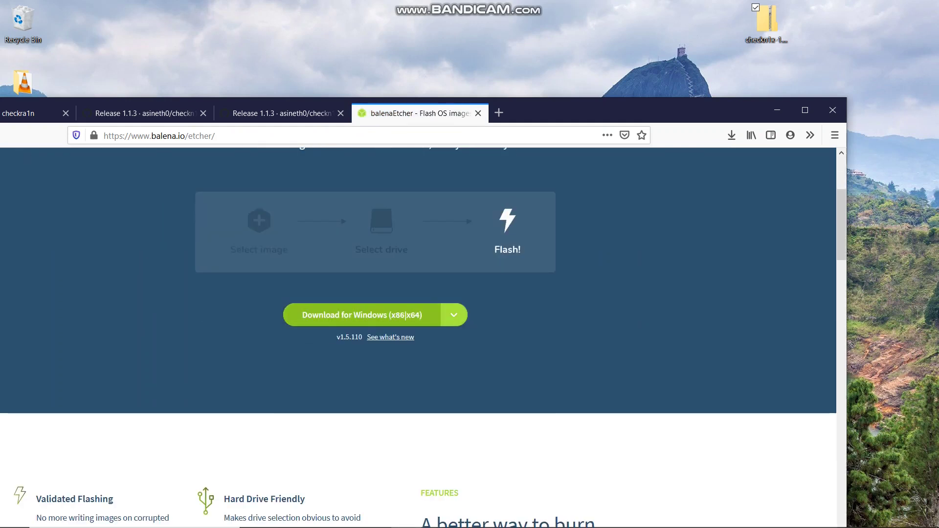
left_click(832, 110)
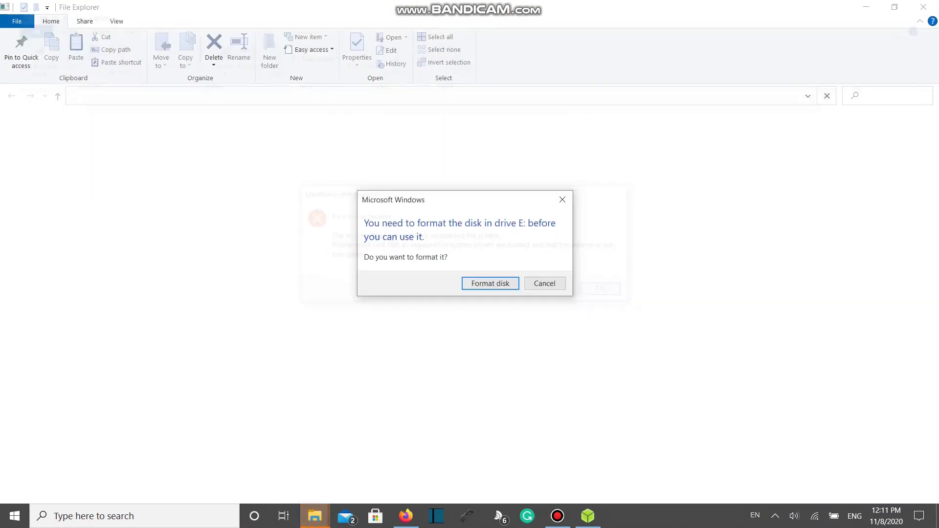
Dismiss the prompt to format drive E: and load checkn1x-1.1.3.zip from the Desktop as the image in balenaEtcher
left_click(562, 199)
left_click(318, 281)
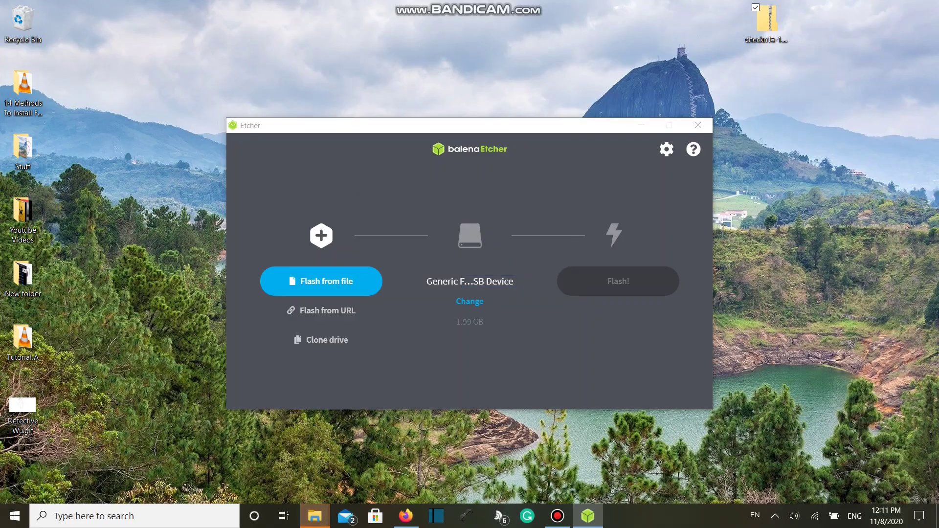
scroll(283, 220, "up", 1)
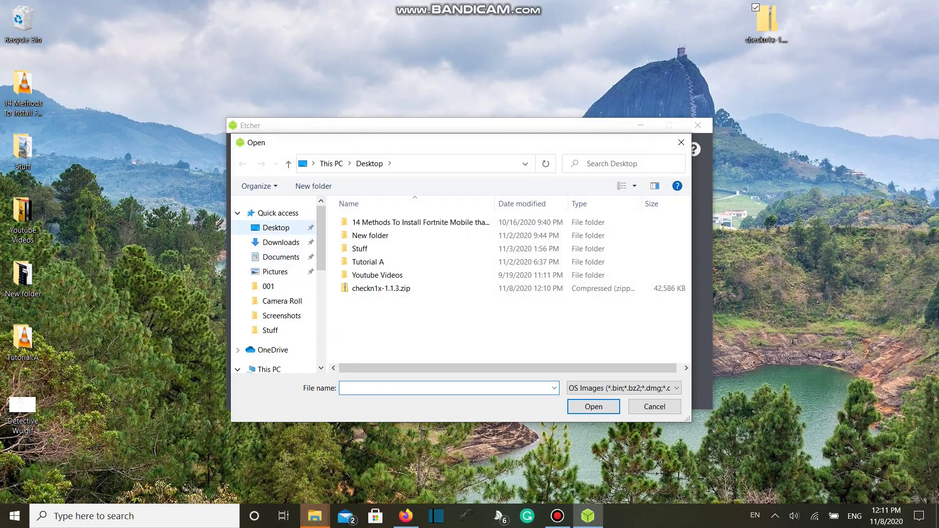
left_click(276, 228)
left_click(381, 289)
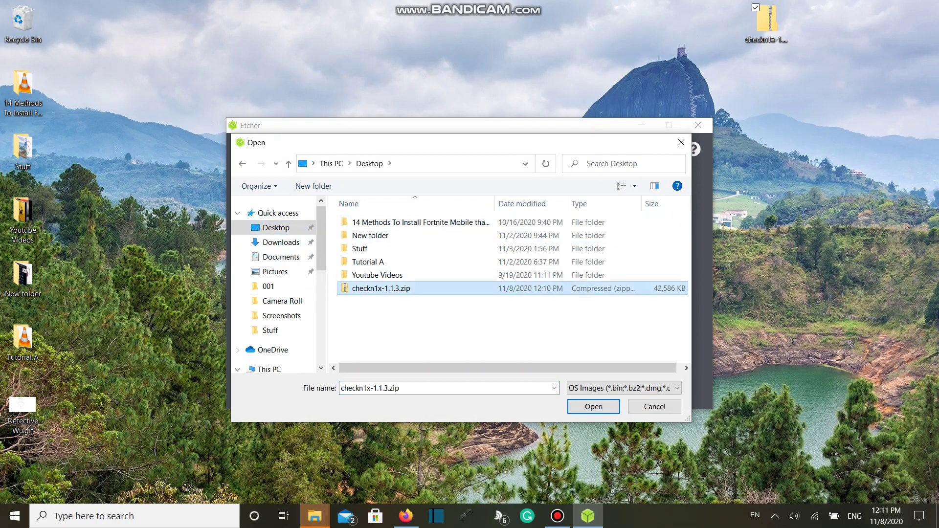
left_click(593, 407)
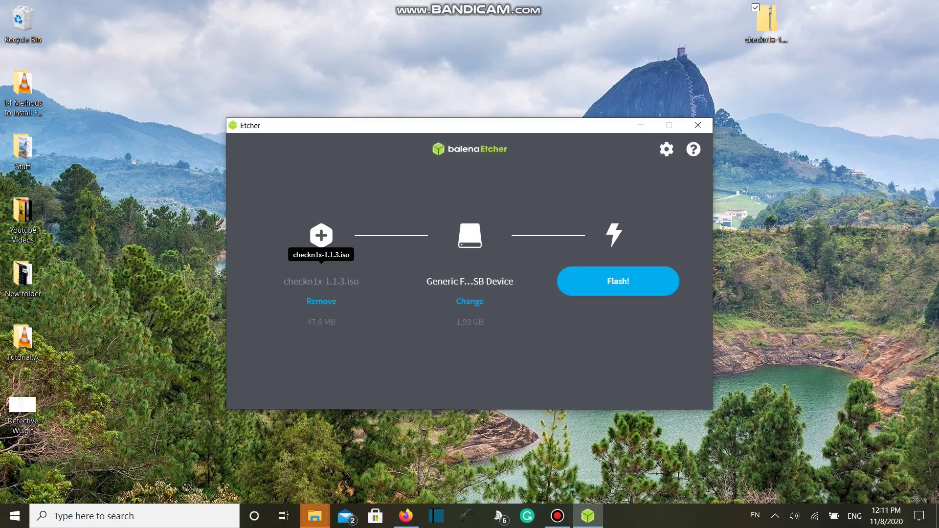
Examine the boot menu option keys for each computer manufacturer in the wikigain table
key("Return")
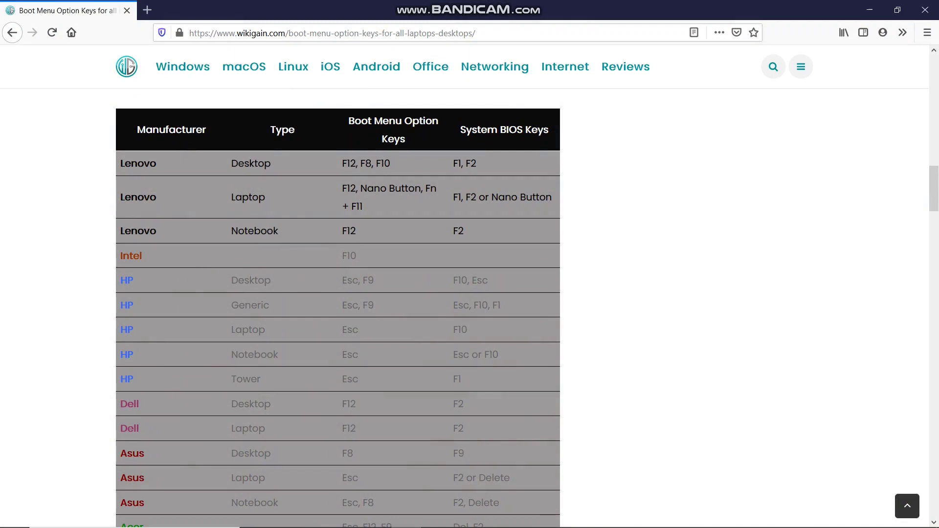
double_click(361, 121)
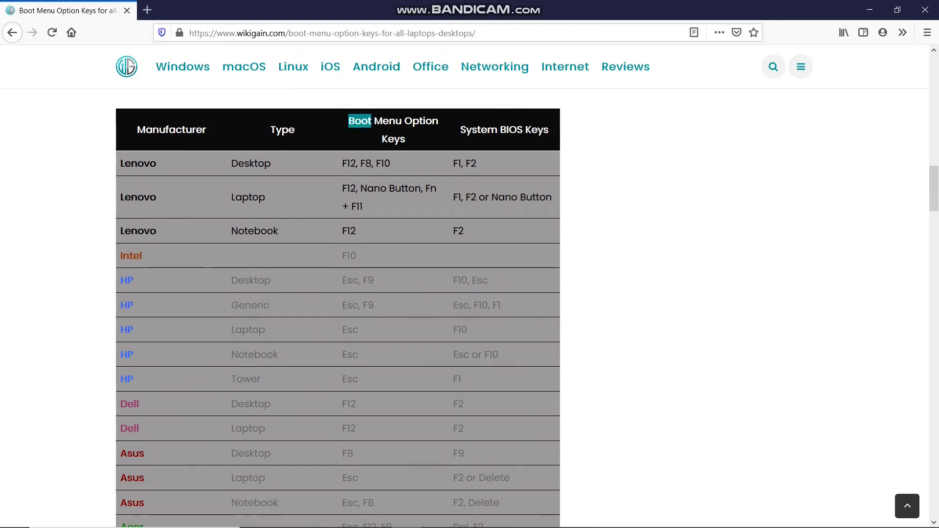
left_click(361, 122)
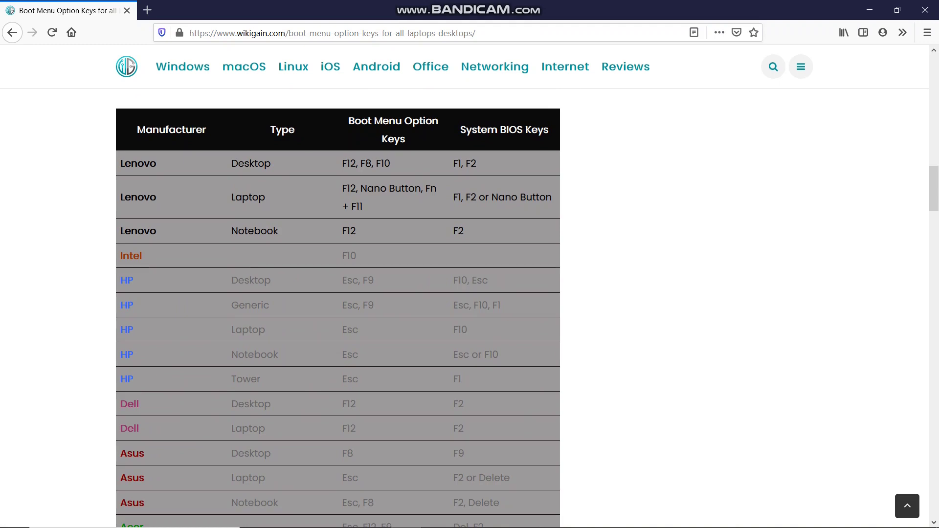
left_click_drag(342, 404, 356, 404)
left_click(356, 403)
scroll(337, 308, "down", 1)
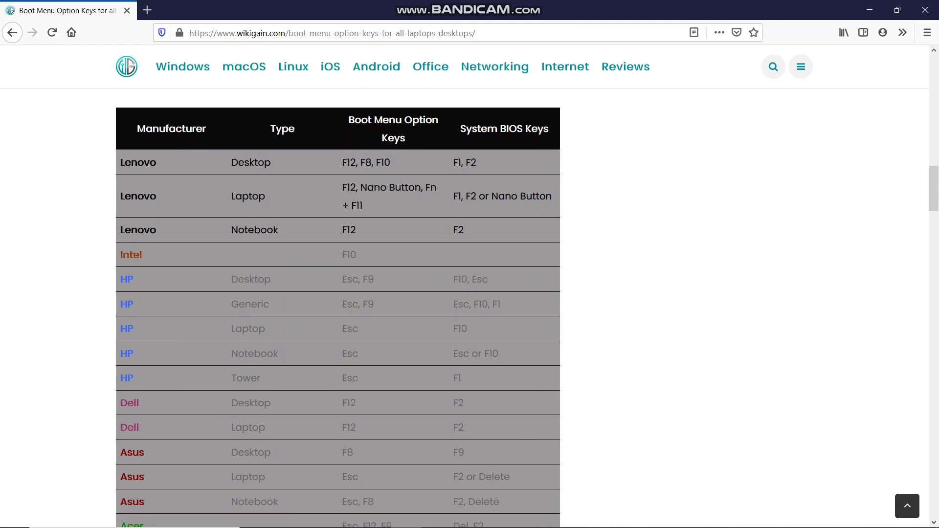
scroll(337, 308, "down", 7)
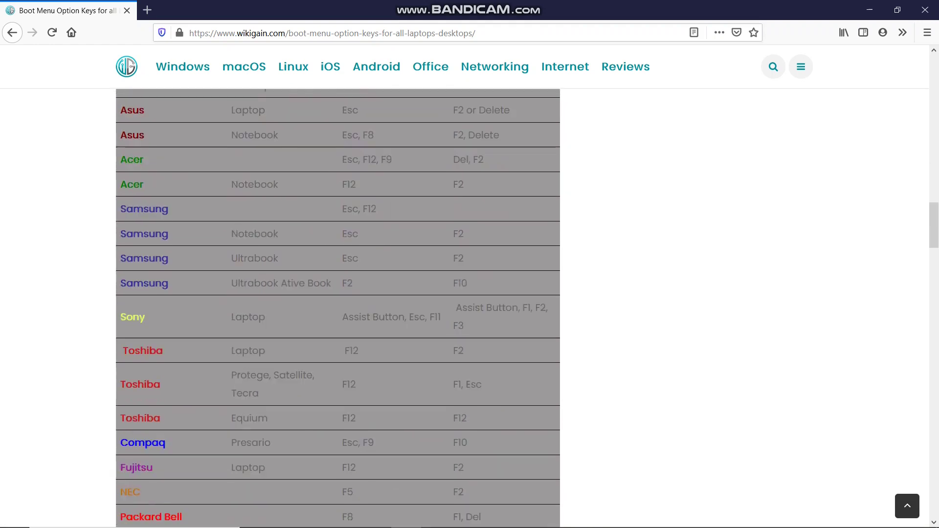
scroll(337, 308, "down", 3)
scroll(338, 308, "up", 1)
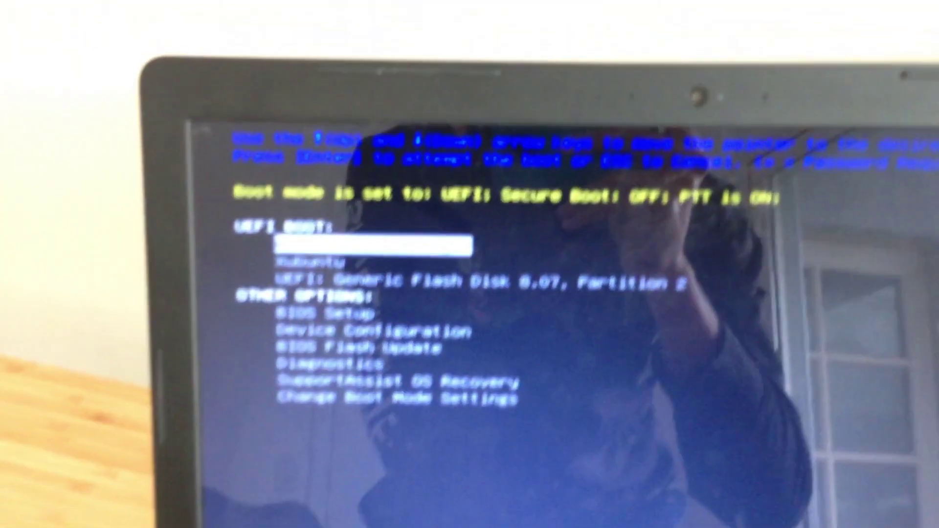
Select the UEFI Generic Flash Disk, Partition 2 entry in the computer's boot menu
key("Down")
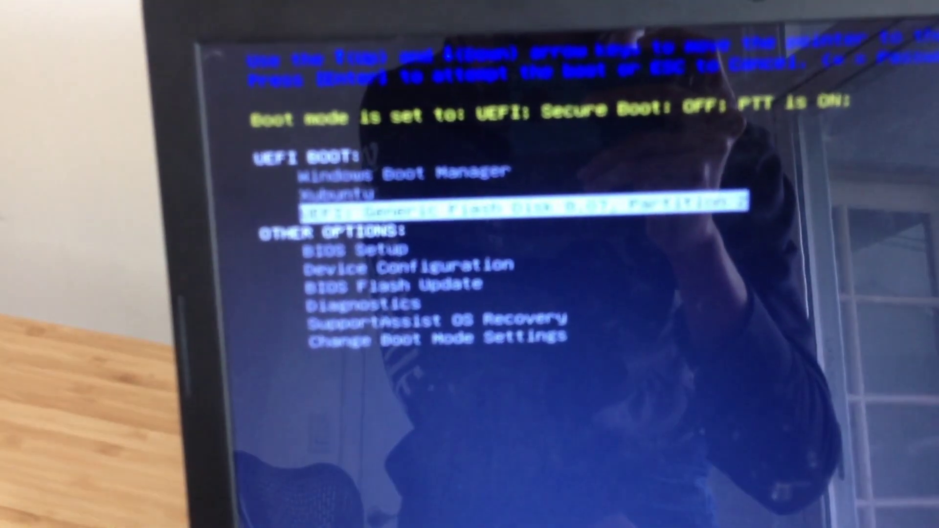